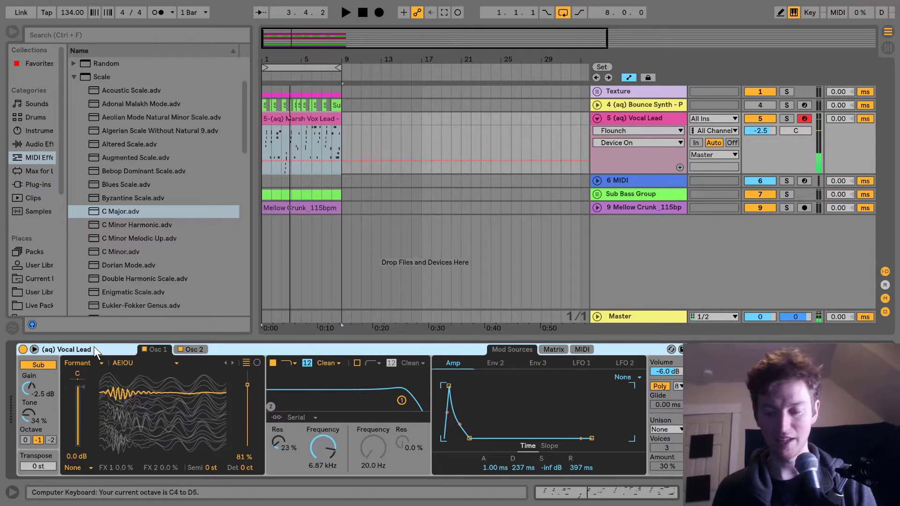
# - Replace the Vocal Lead instrument on track 5 with a default Wavetable instrument
pyautogui.press('Delete')
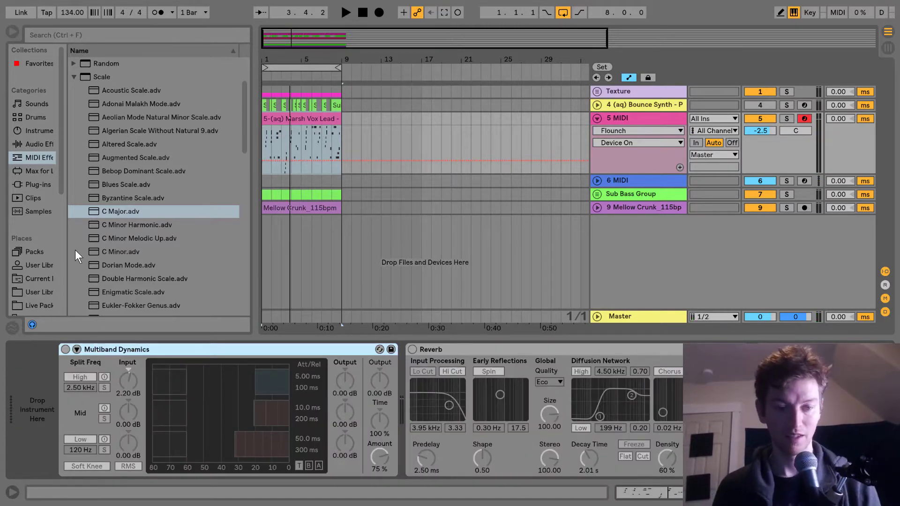
pyautogui.scroll(3, 71, 145)
pyautogui.click(39, 131)
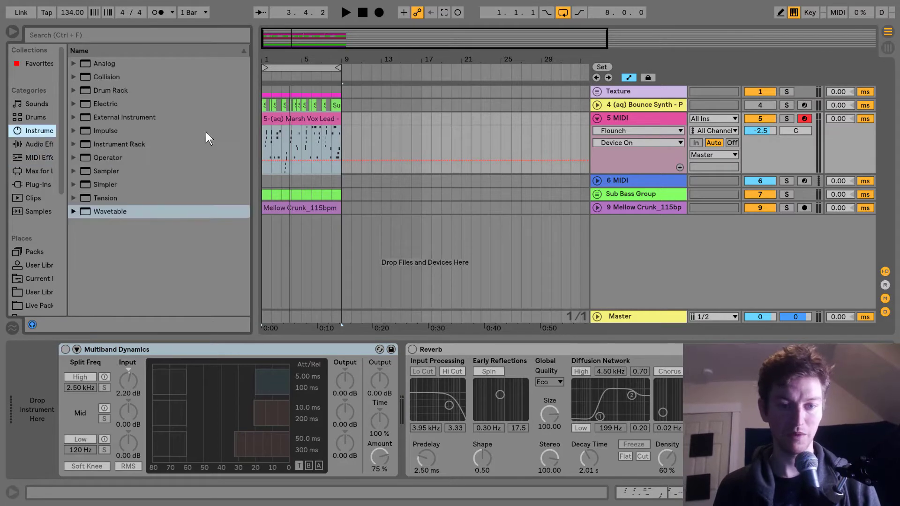
pyautogui.moveTo(92, 211); pyautogui.dragTo(56, 384)
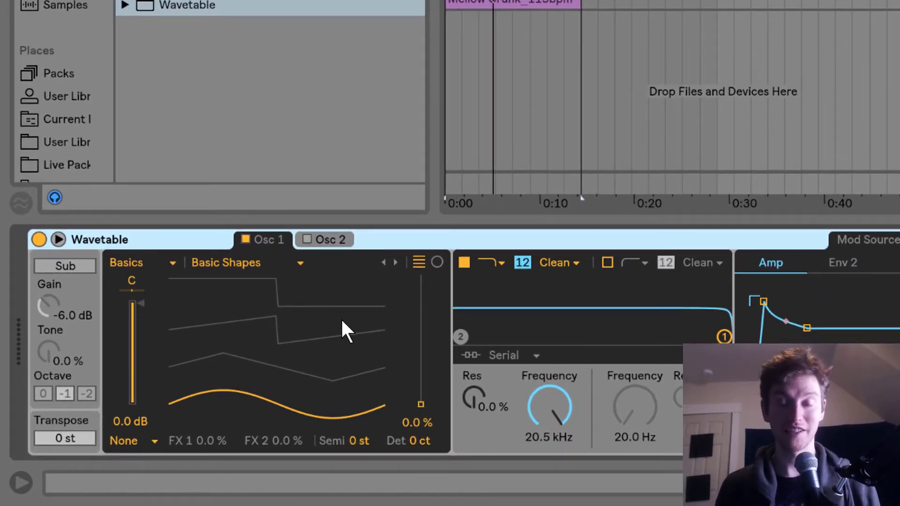
# - Set oscillator 1 to the AEIOU wavetable from the Formant category, checking the other wavetables available there
pyautogui.click(225, 263)
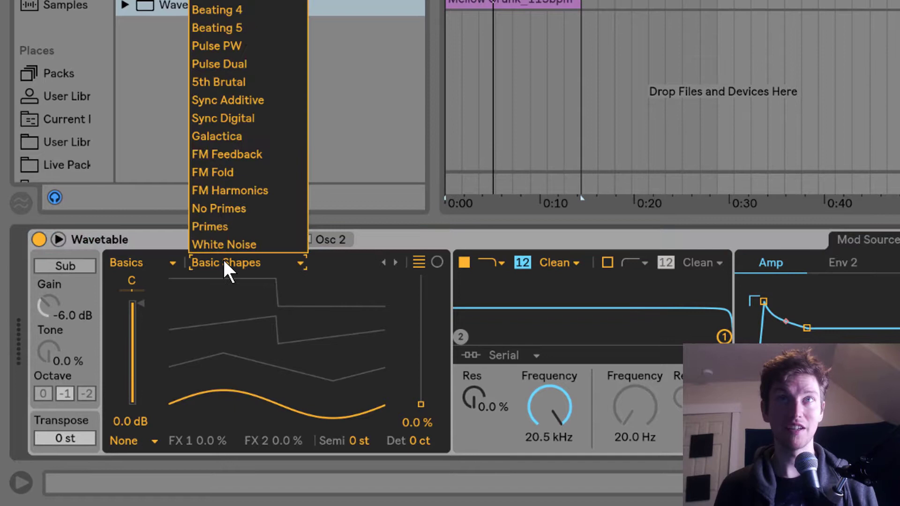
pyautogui.click(157, 260)
pyautogui.click(157, 261)
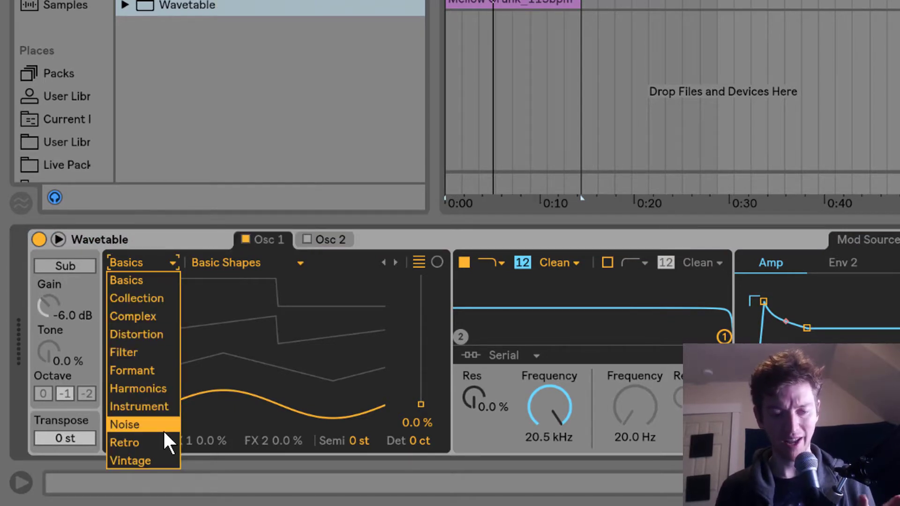
pyautogui.click(147, 369)
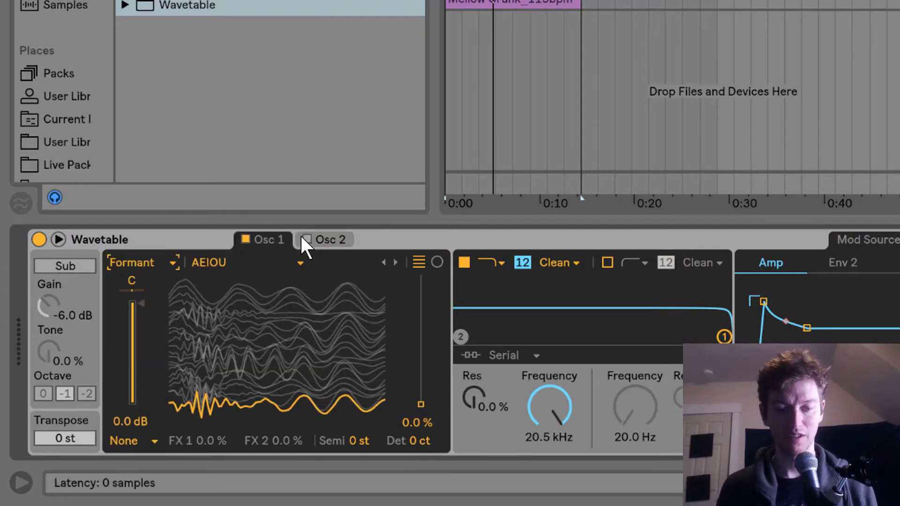
pyautogui.click(269, 263)
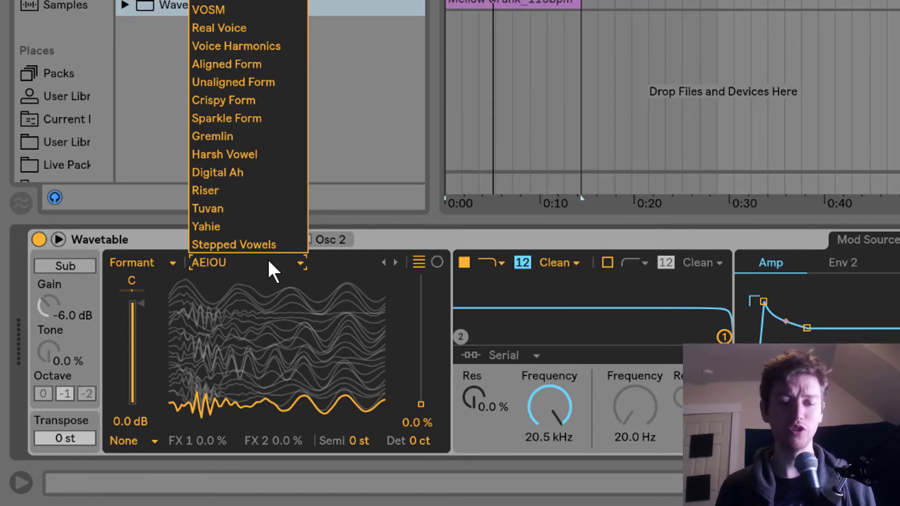
pyautogui.click(269, 262)
# - Enable oscillator 2 with Basic Shapes at 100% wavetable position, and lower the computer keyboard's octave to C3–D4
pyautogui.click(313, 238)
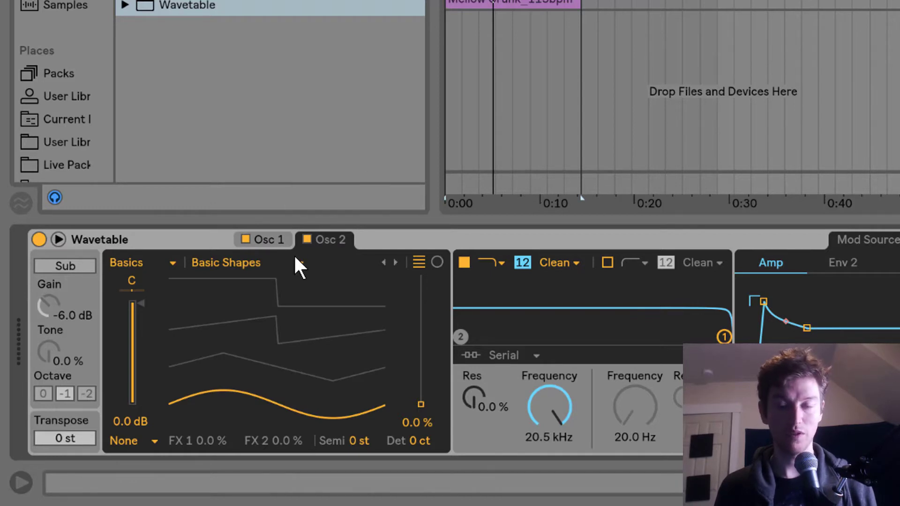
pyautogui.moveTo(421, 396); pyautogui.dragTo(420, 276)
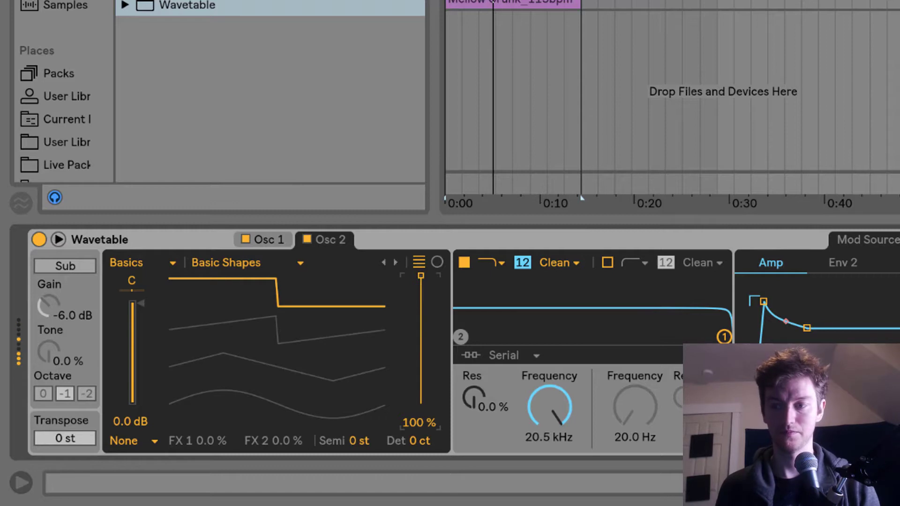
pyautogui.press('z')
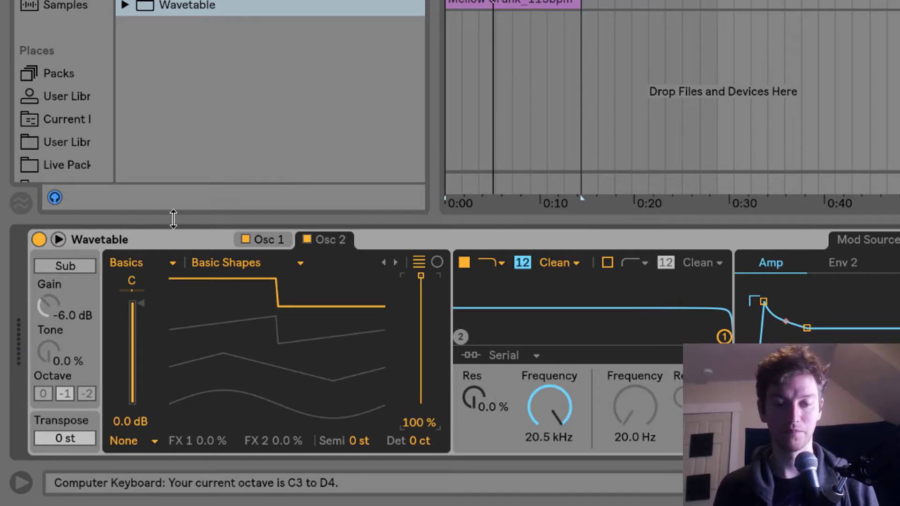
# - Set oscillator 1's wavetable position to 79% and filter 1 to about 5.59 kHz with 23% resonance
pyautogui.click(274, 241)
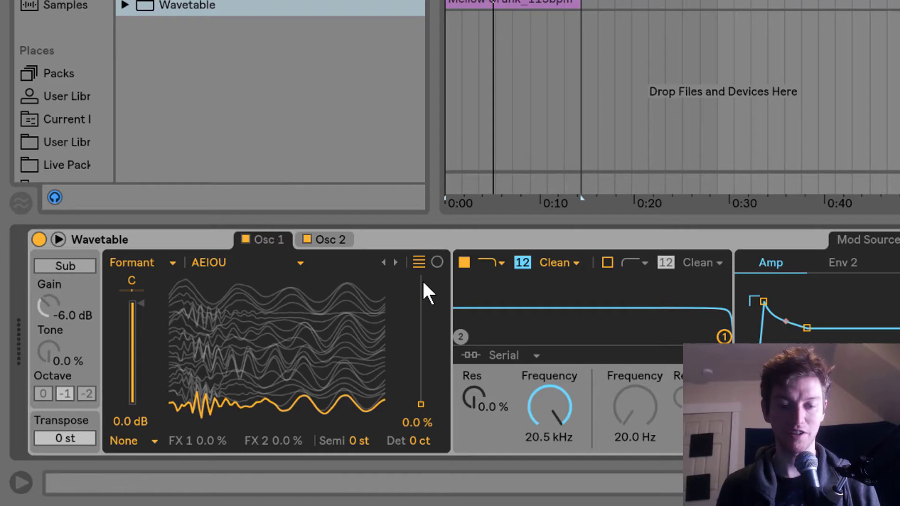
pyautogui.moveTo(417, 414); pyautogui.dragTo(421, 303)
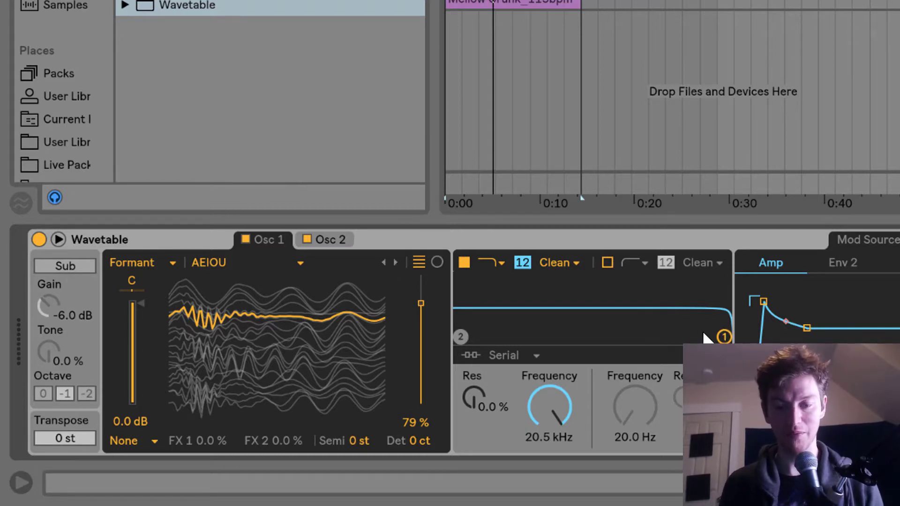
pyautogui.moveTo(723, 336); pyautogui.dragTo(675, 326)
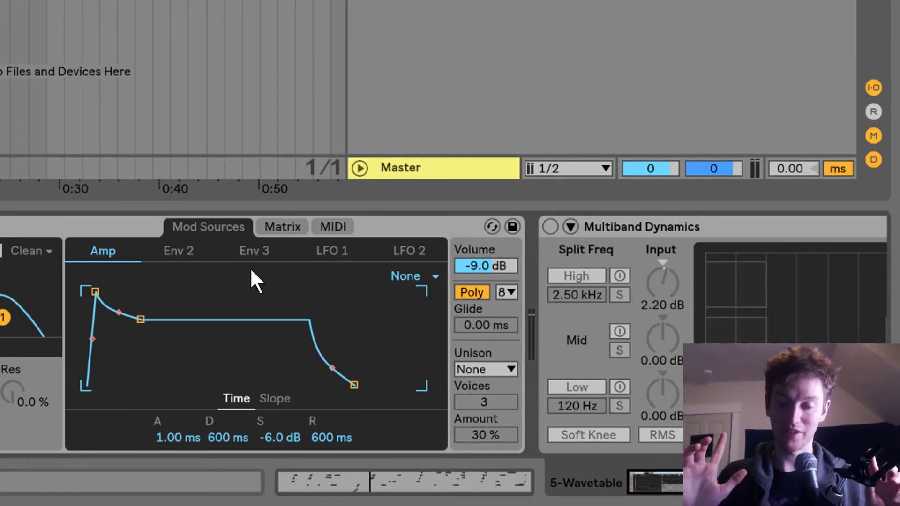
# - Shape the Amp envelope as a pluck with 0 ms attack, 237 ms decay and -inf dB sustain
pyautogui.click(277, 230)
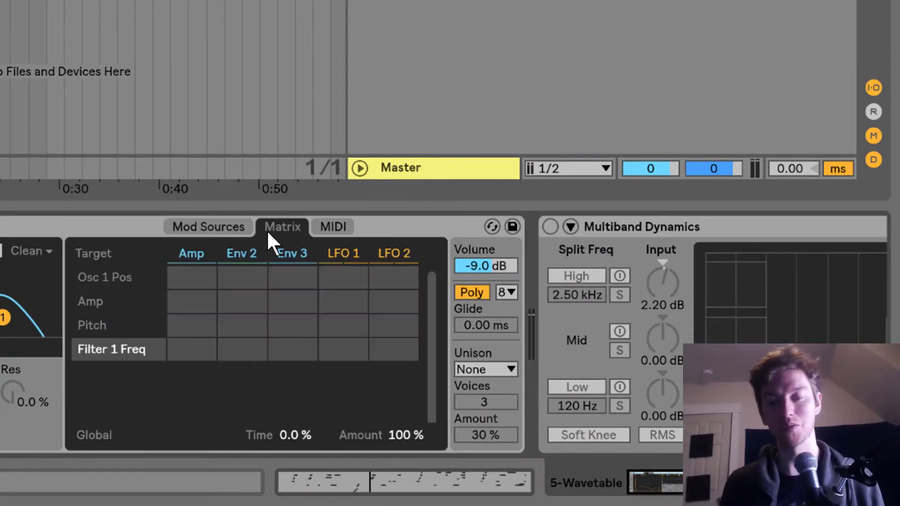
pyautogui.click(233, 226)
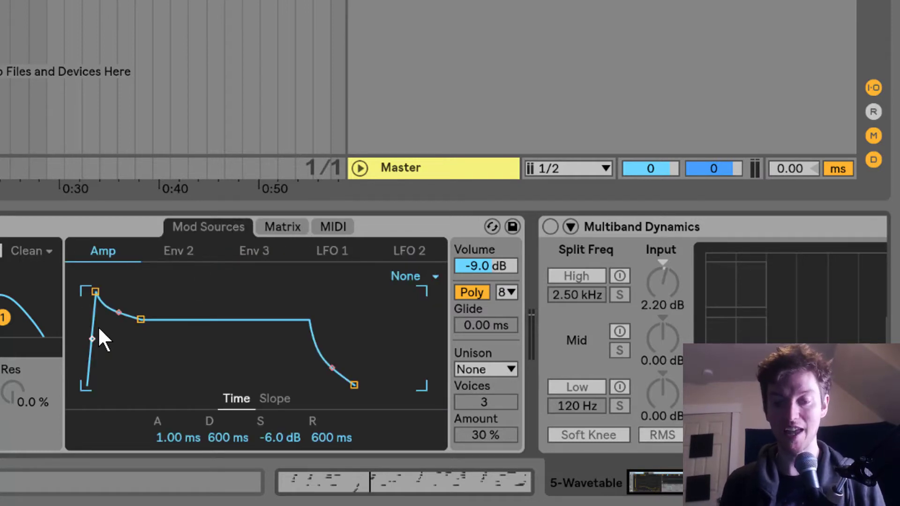
pyautogui.moveTo(141, 320); pyautogui.dragTo(125, 385)
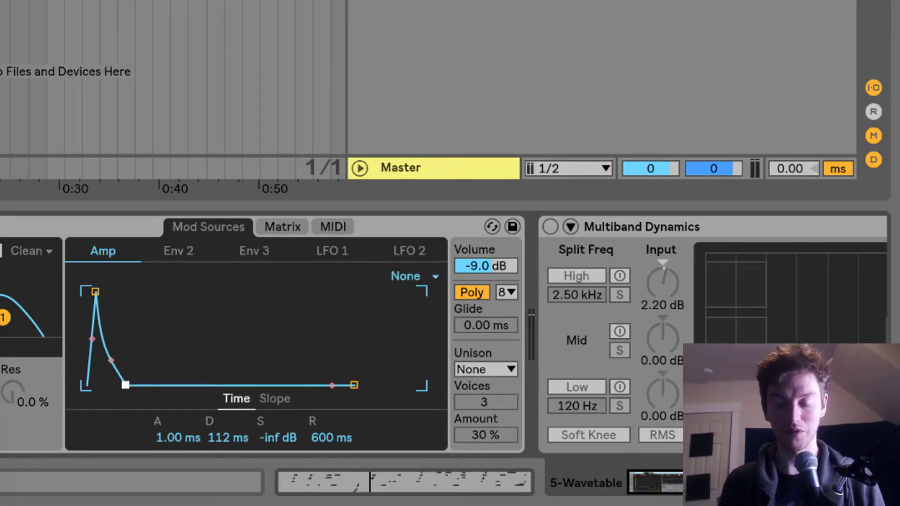
pyautogui.hotkey('ctrl', 'z')
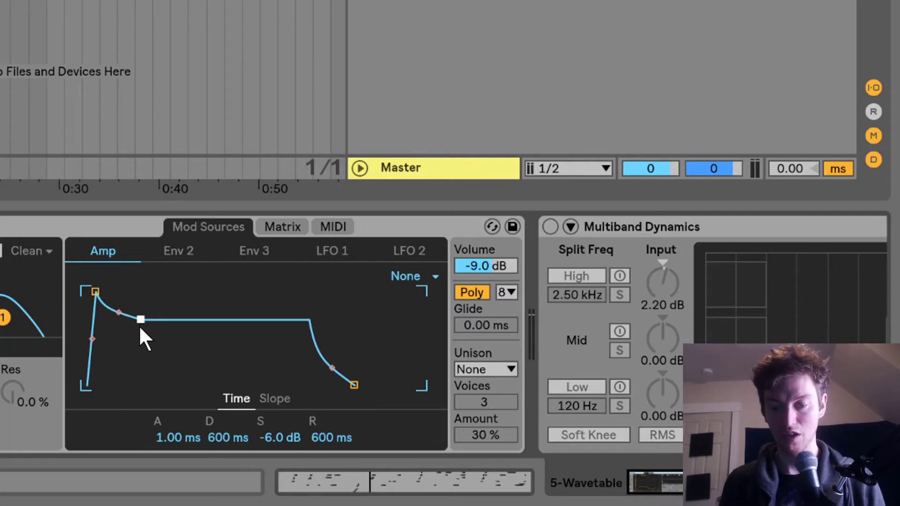
pyautogui.moveTo(140, 319); pyautogui.dragTo(132, 385)
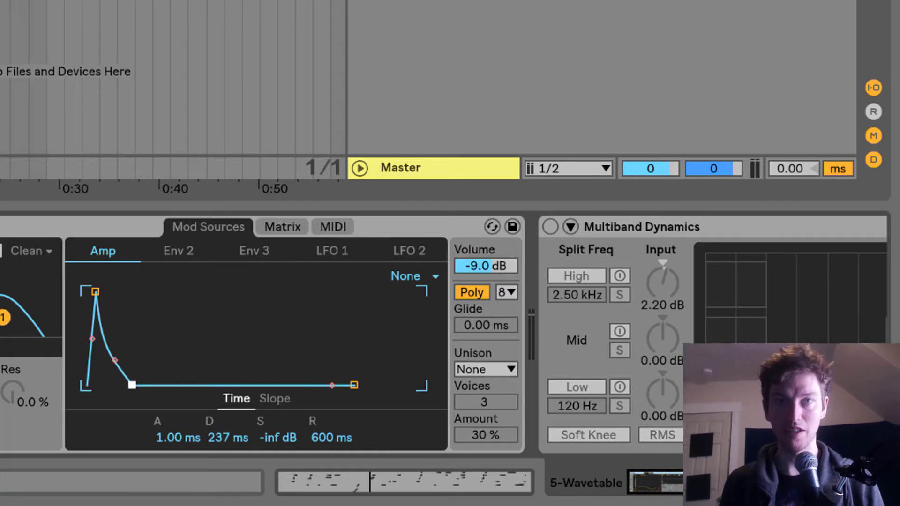
pyautogui.moveTo(96, 292); pyautogui.dragTo(86, 288)
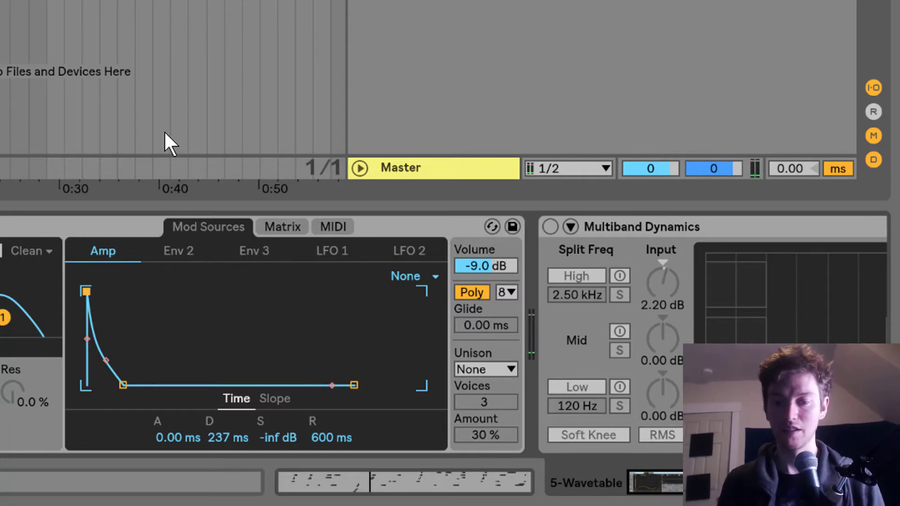
# - Set Env 2's sustain to 0% and its decay to 447 ms
pyautogui.click(182, 253)
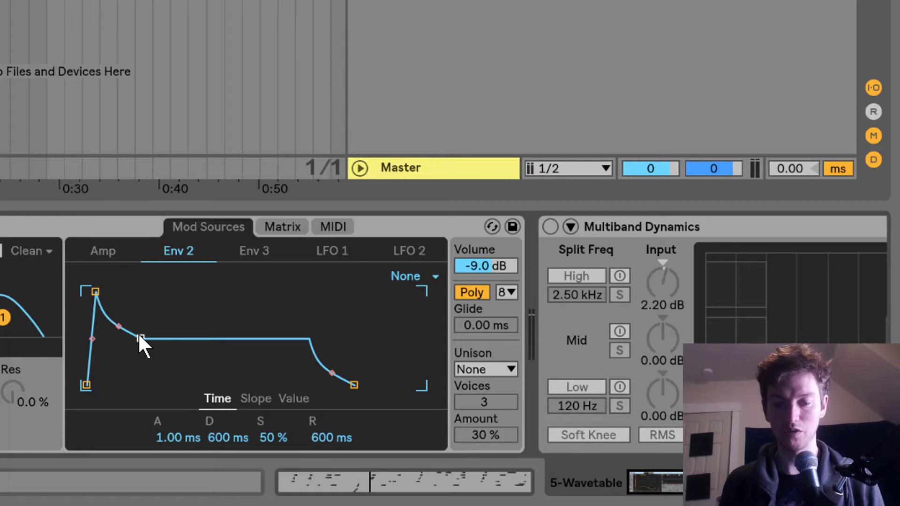
pyautogui.moveTo(139, 337); pyautogui.dragTo(113, 385)
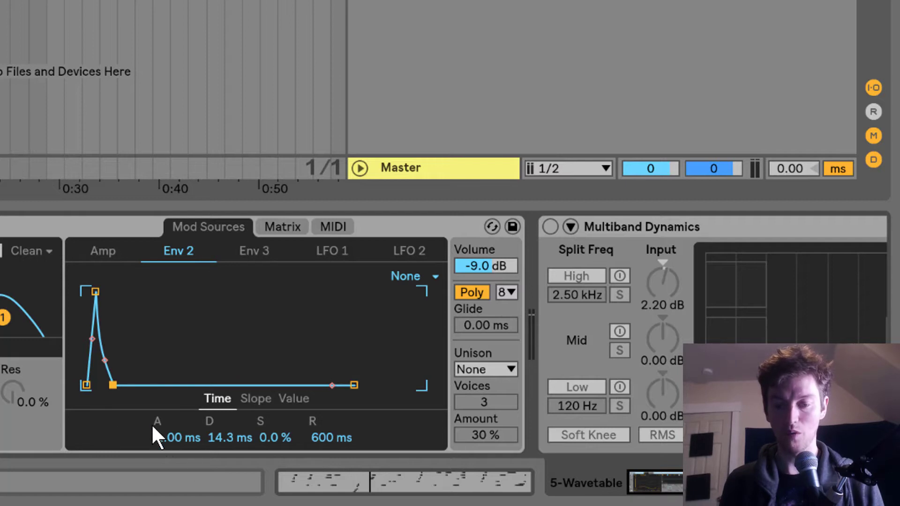
pyautogui.click(234, 438)
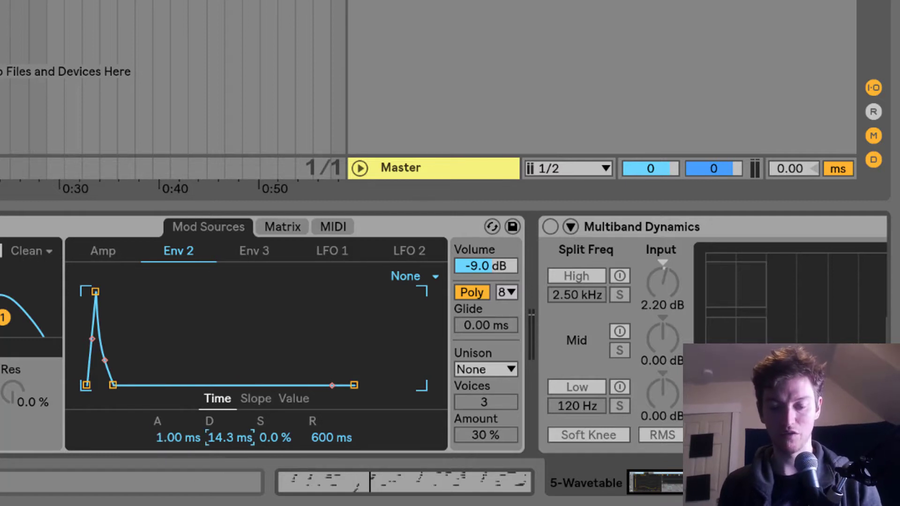
pyautogui.write('447')
pyautogui.press('Return')
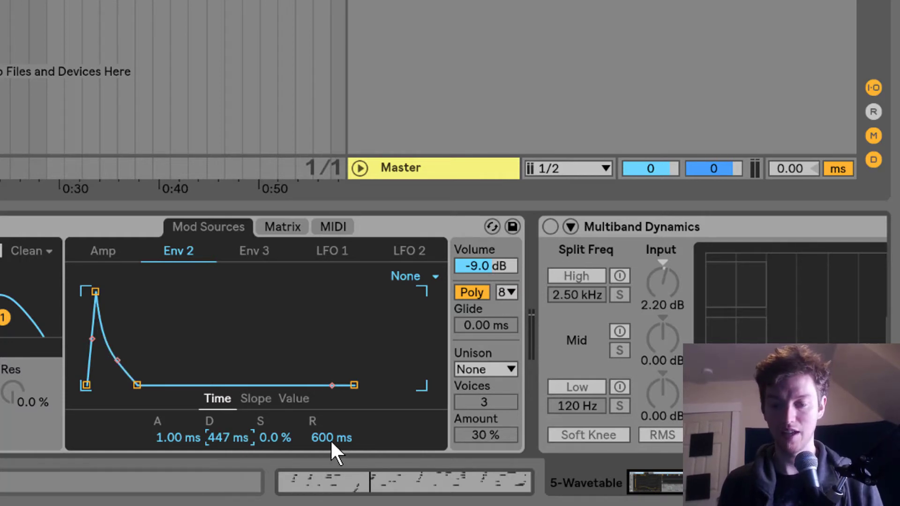
# - Set Env 3's sustain to 0% and its decay to about 2.09 s
pyautogui.click(99, 252)
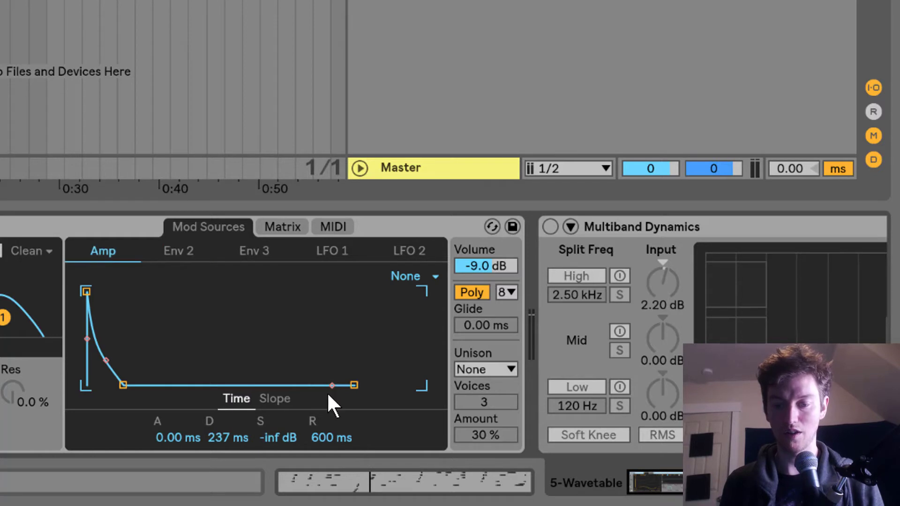
pyautogui.click(241, 258)
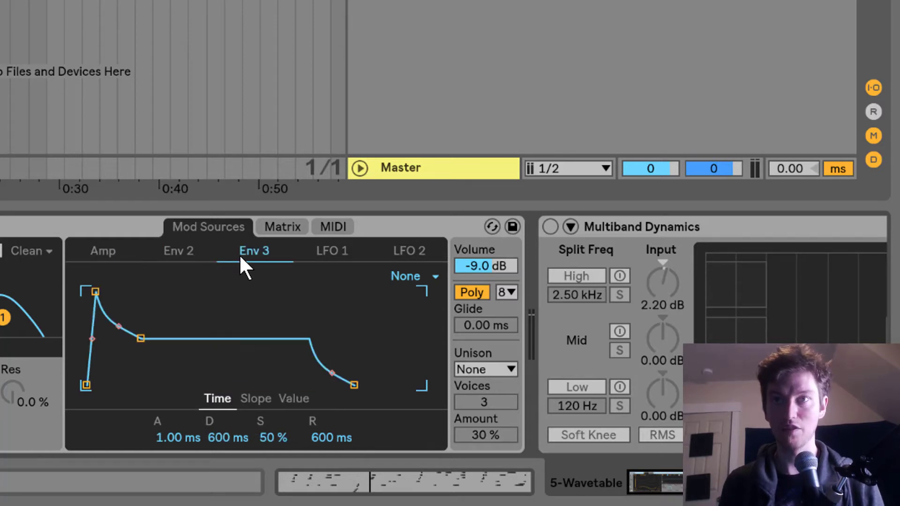
pyautogui.moveTo(140, 337); pyautogui.dragTo(158, 385)
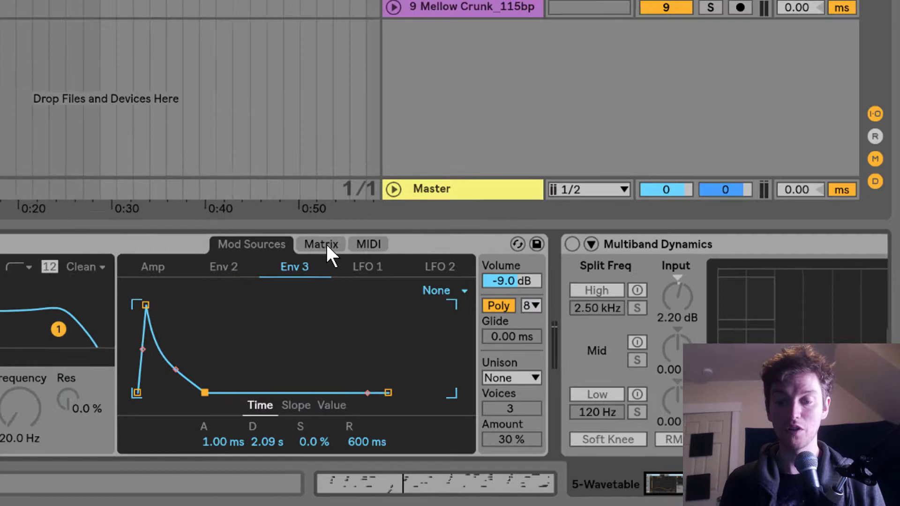
# - Show Wavetable's modulation matrix, expand the instrument view, and narrow the browser to enlarge it
pyautogui.click(327, 244)
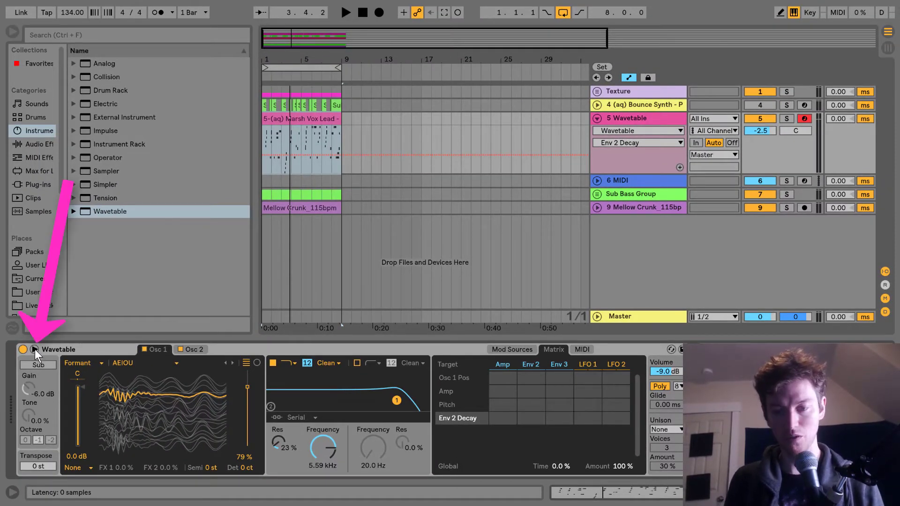
pyautogui.click(34, 350)
pyautogui.click(34, 350)
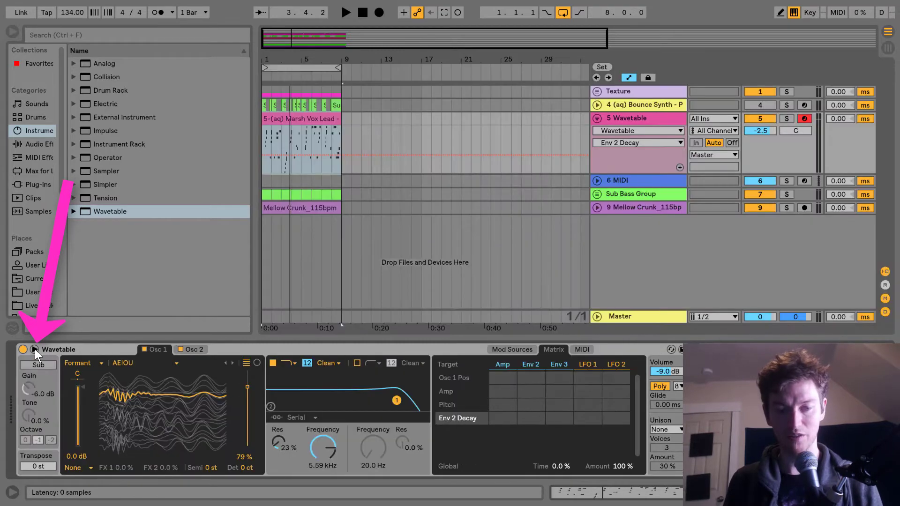
pyautogui.click(35, 350)
pyautogui.moveTo(255, 261); pyautogui.dragTo(96, 287)
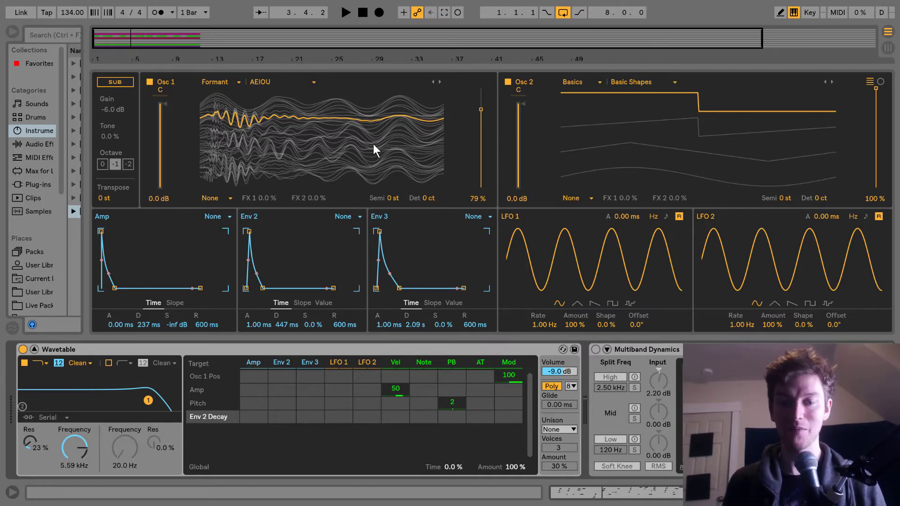
# - Lower oscillator 2's gain to -3.9 dB and modulate that gain with Env 2 at an amount of 100
pyautogui.moveTo(523, 104); pyautogui.dragTo(523, 134)
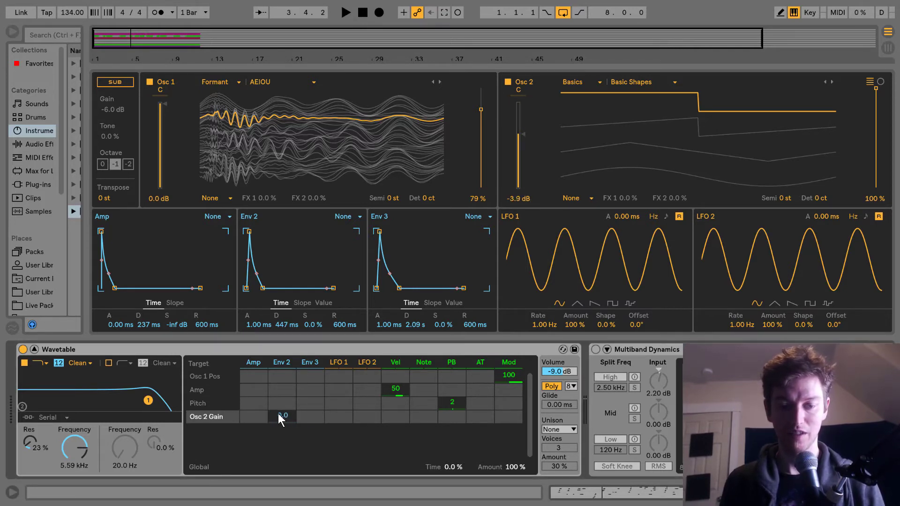
pyautogui.moveTo(278, 414); pyautogui.dragTo(278, 370)
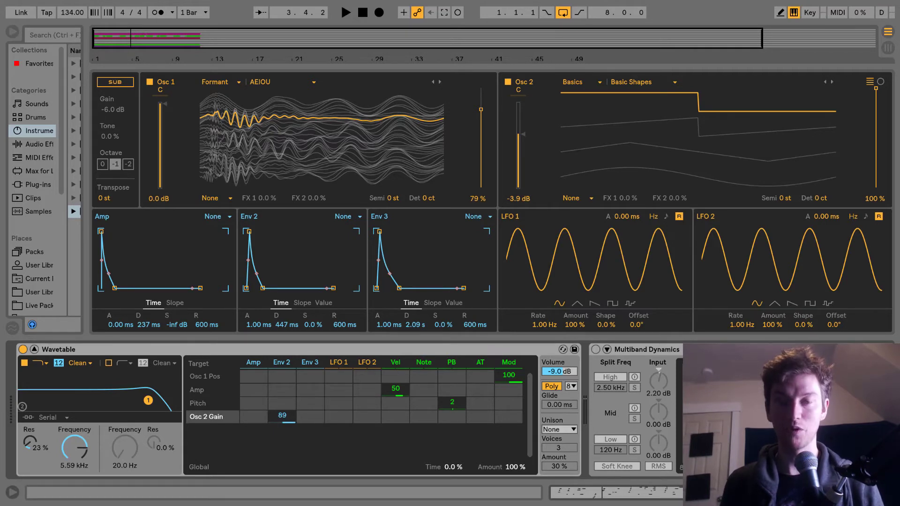
pyautogui.moveTo(282, 415); pyautogui.dragTo(282, 403)
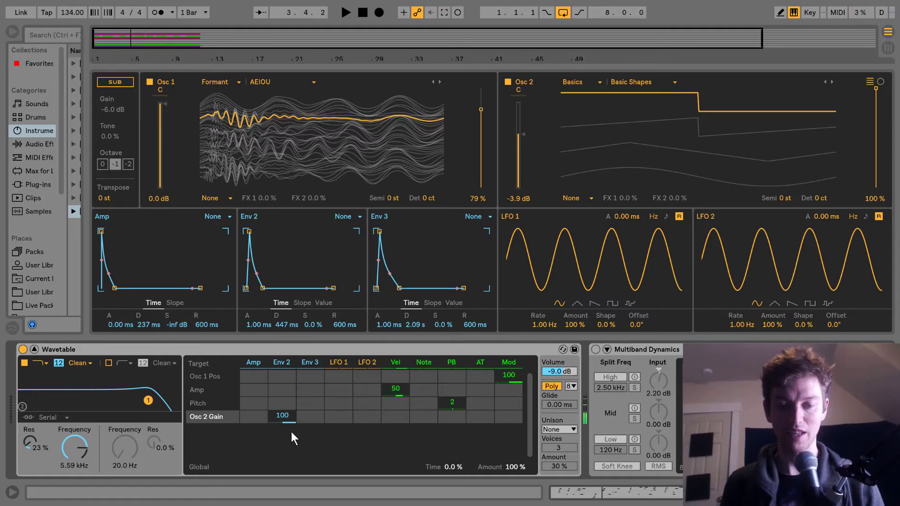
pyautogui.click(520, 138)
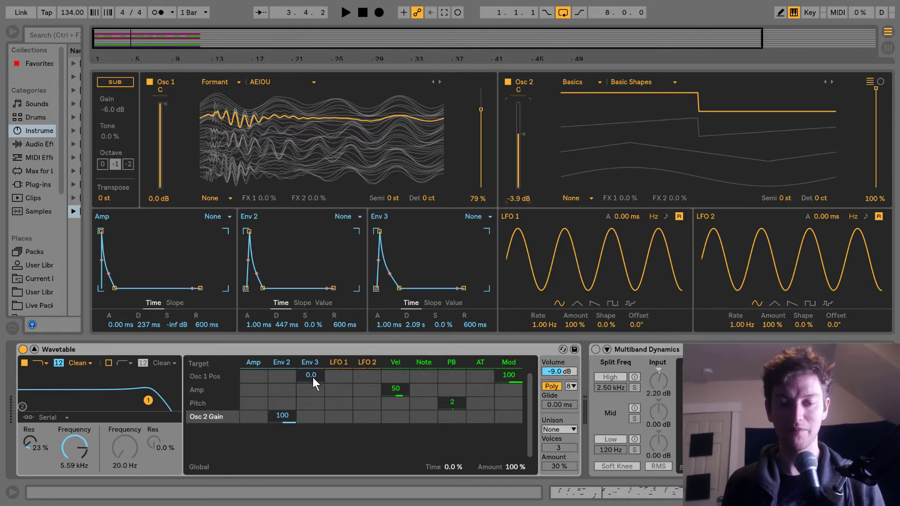
# - Modulate oscillator 1's wavetable position with Env 3 at an amount of -61
pyautogui.moveTo(312, 376); pyautogui.dragTo(312, 404)
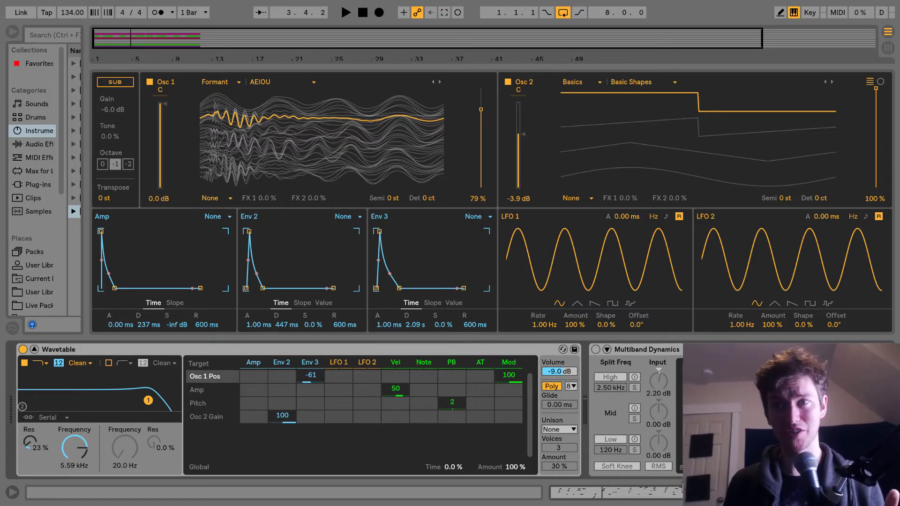
# - Set Wavetable's unison mode to Phase Sync with 4 voices and an amount of 41%
pyautogui.click(572, 429)
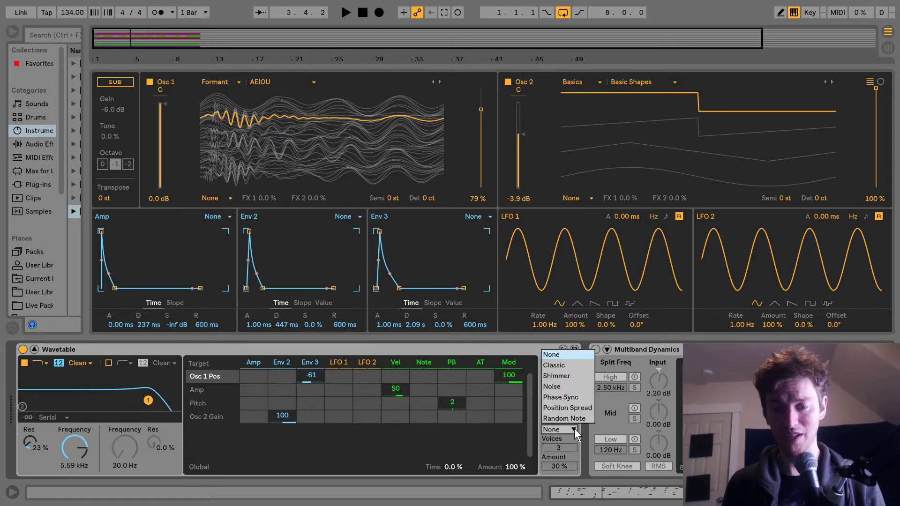
pyautogui.click(570, 400)
pyautogui.moveTo(568, 448); pyautogui.dragTo(572, 462)
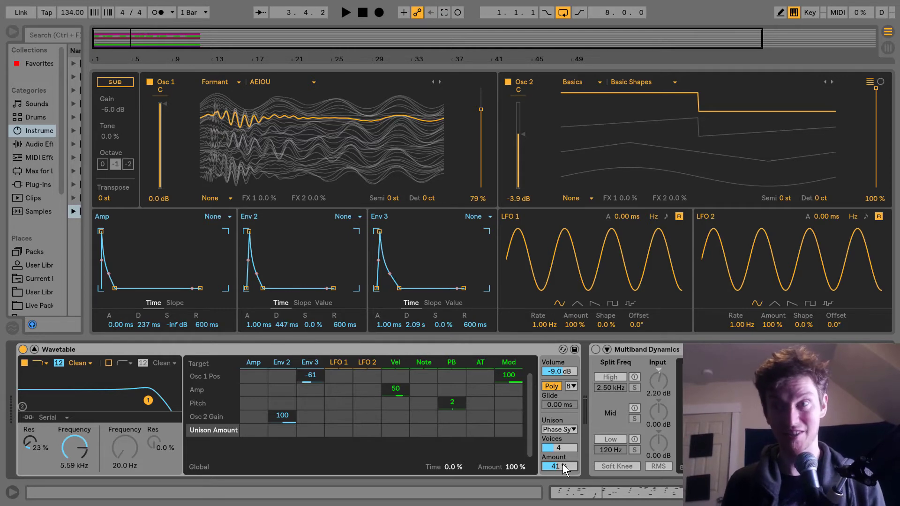
# - Turn on the Multiband Dynamics device and collapse Wavetable's expanded view back into the device chain
pyautogui.hscroll(10, 345, 409)
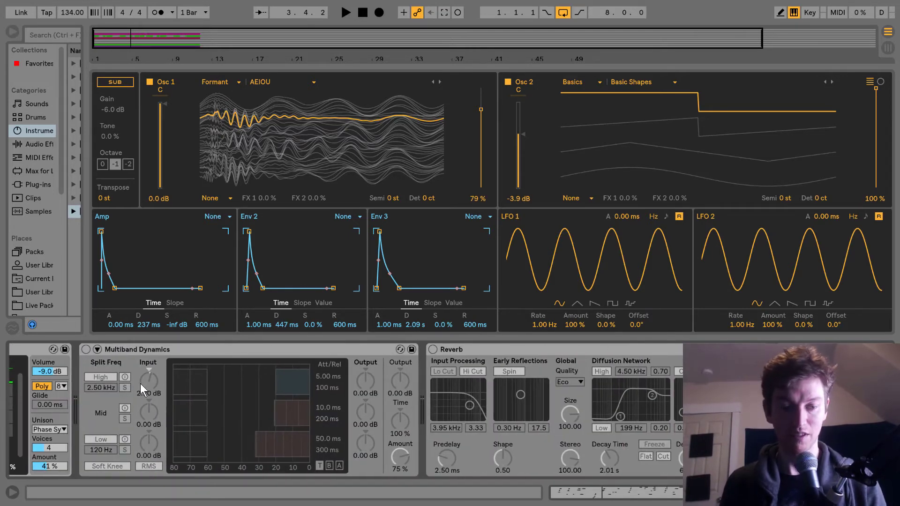
pyautogui.click(86, 348)
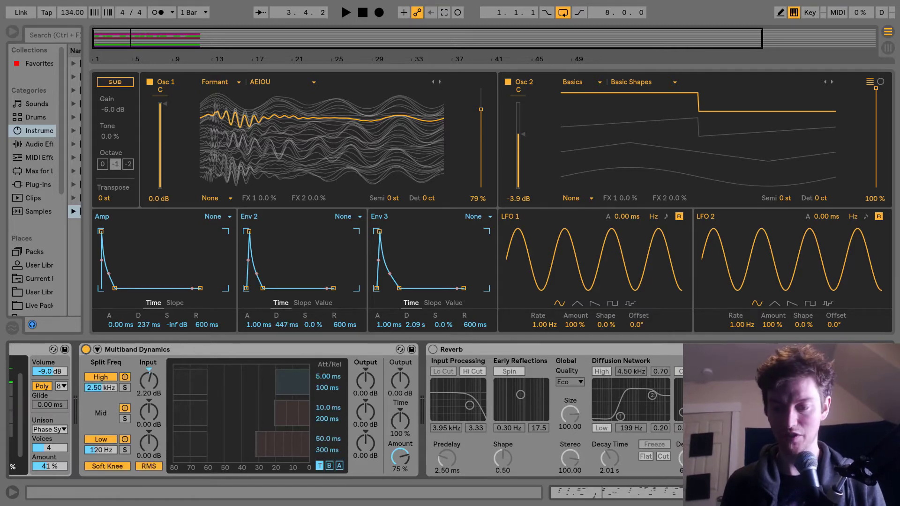
pyautogui.hscroll(-10, 471, 475)
pyautogui.click(35, 350)
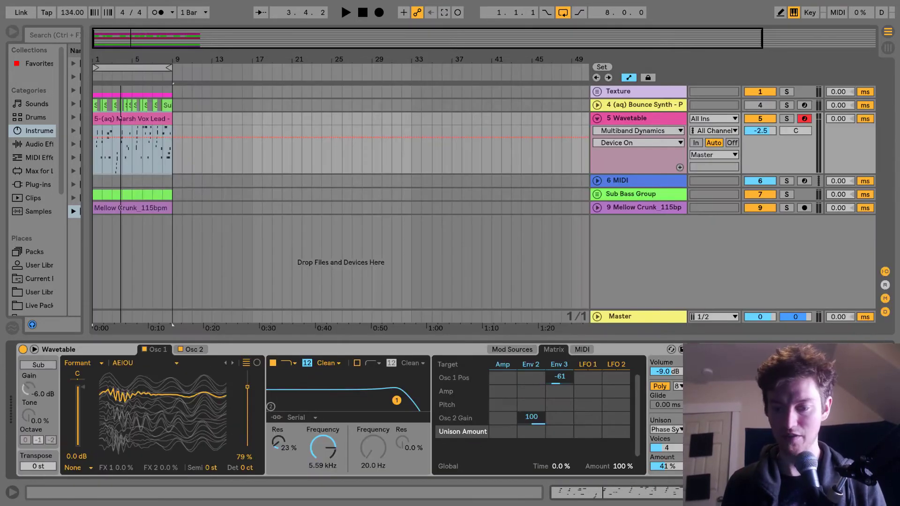
# - Lower the mid band's thresholds in Multiband Dynamics and set the high band's input gain to 4.30 dB
pyautogui.hscroll(10, 346, 410)
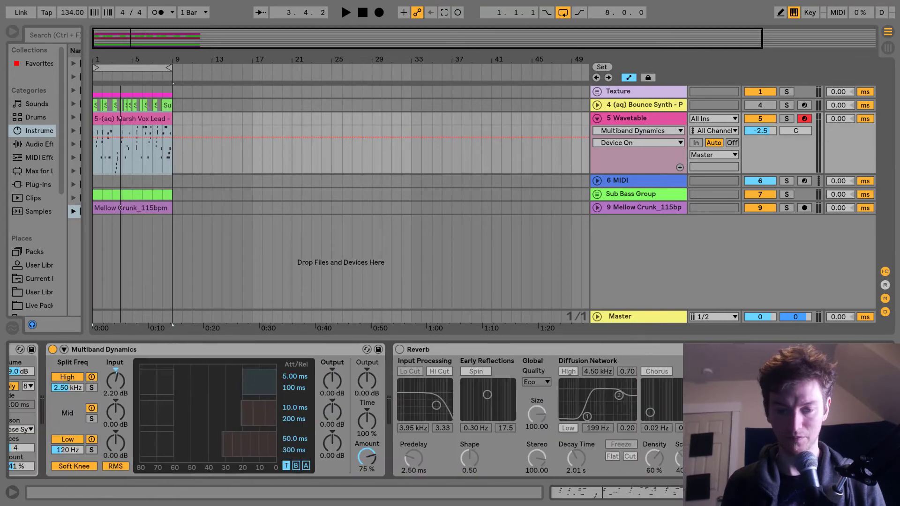
pyautogui.click(125, 350)
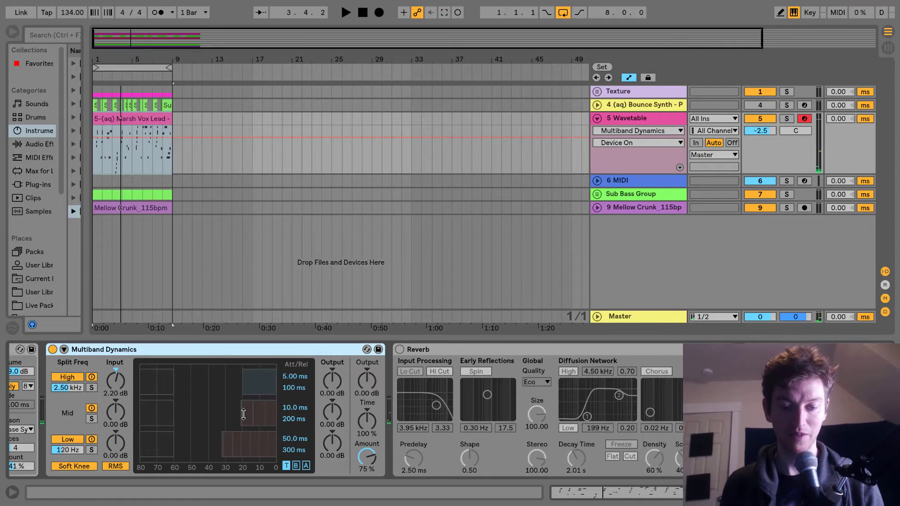
pyautogui.moveTo(241, 411)
pyautogui.mouseDown()
pyautogui.moveTo(177, 411)
pyautogui.moveTo(248, 411)
pyautogui.moveTo(232, 411)
pyautogui.mouseUp()
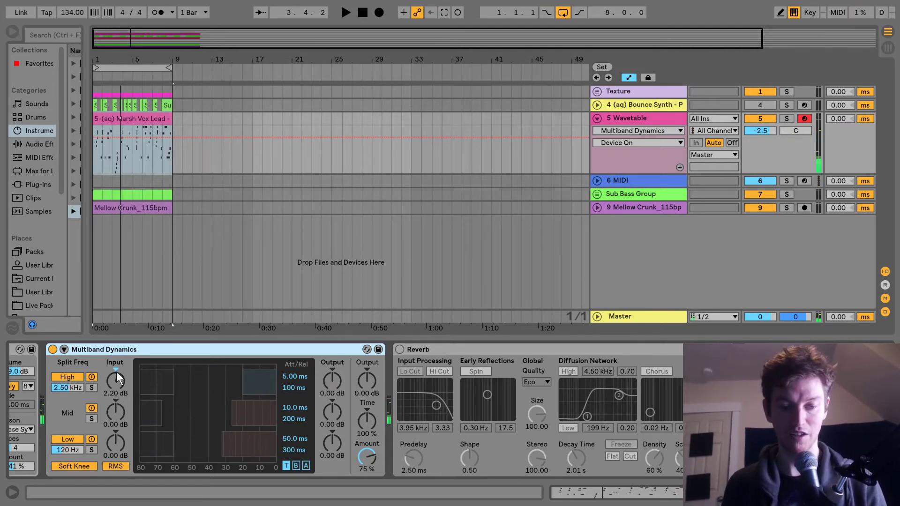
pyautogui.moveTo(116, 372)
pyautogui.mouseDown()
pyautogui.moveTo(117, 351)
pyautogui.moveTo(117, 371)
pyautogui.mouseUp()
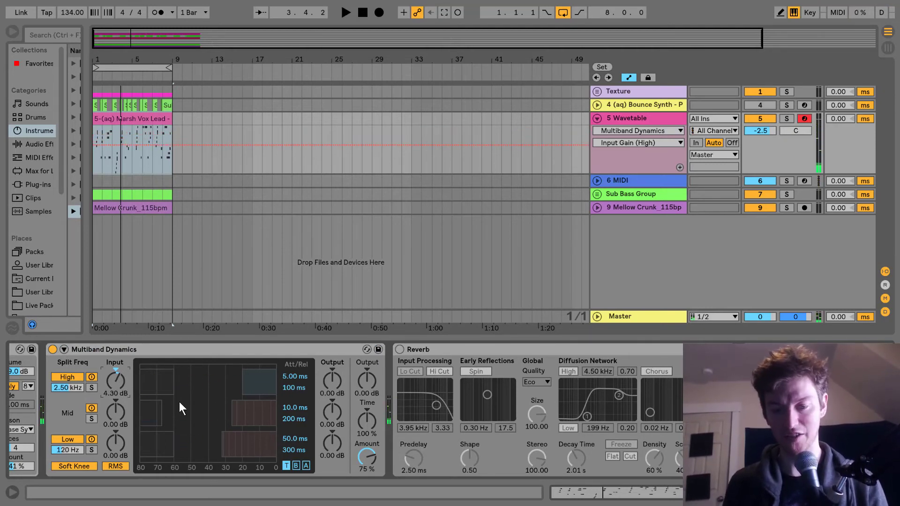
# - Turn on the Reverb, widen the browser and load the default Reverb over the existing one, comparing both settings with undo and redo
pyautogui.click(399, 349)
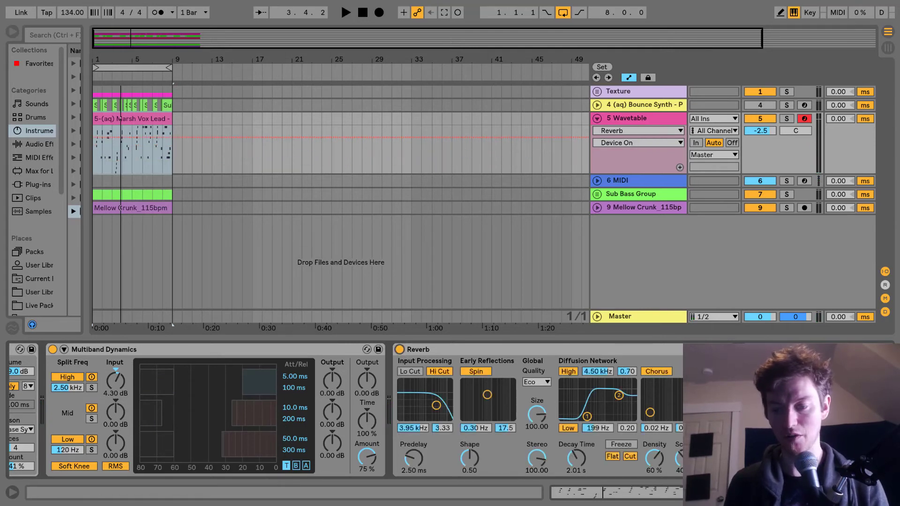
pyautogui.hscroll(3, 346, 410)
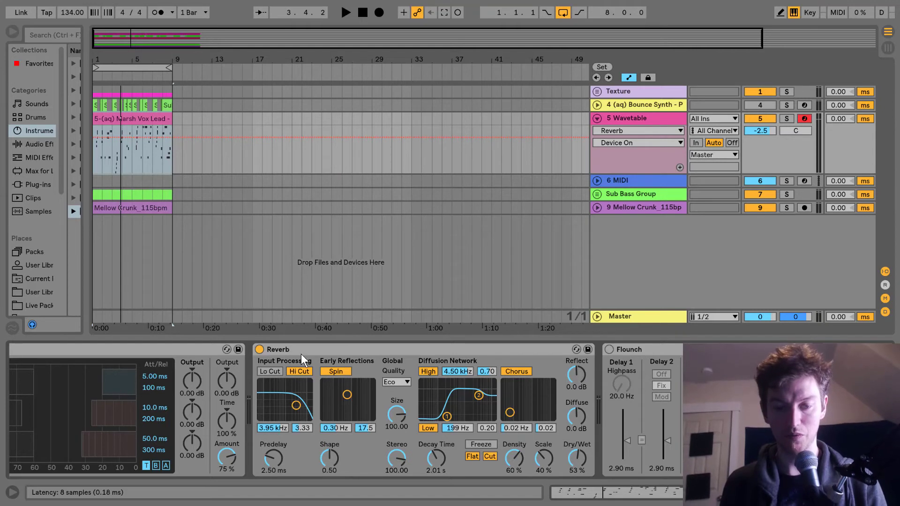
pyautogui.moveTo(86, 228); pyautogui.dragTo(271, 224)
pyautogui.click(47, 144)
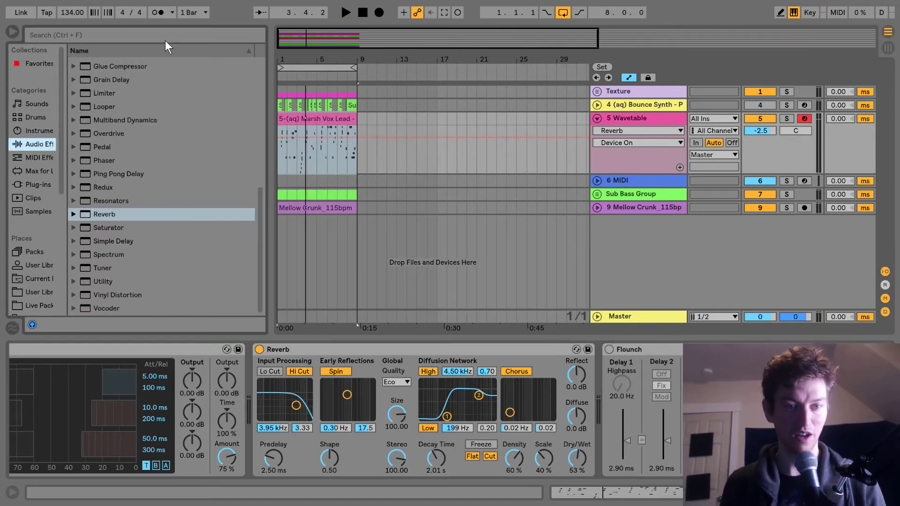
pyautogui.click(123, 34)
pyautogui.doubleClick(119, 214)
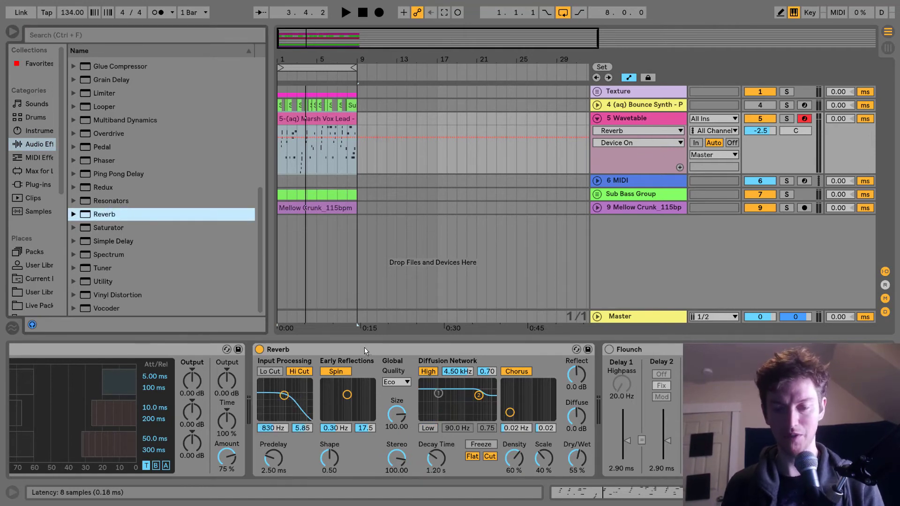
pyautogui.hotkey('ctrl', 'z')
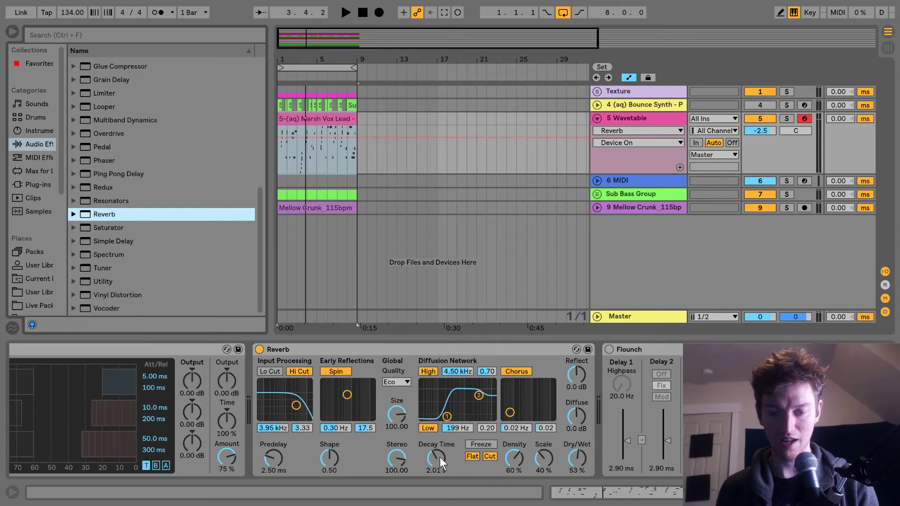
pyautogui.hotkey('ctrl', 'y')
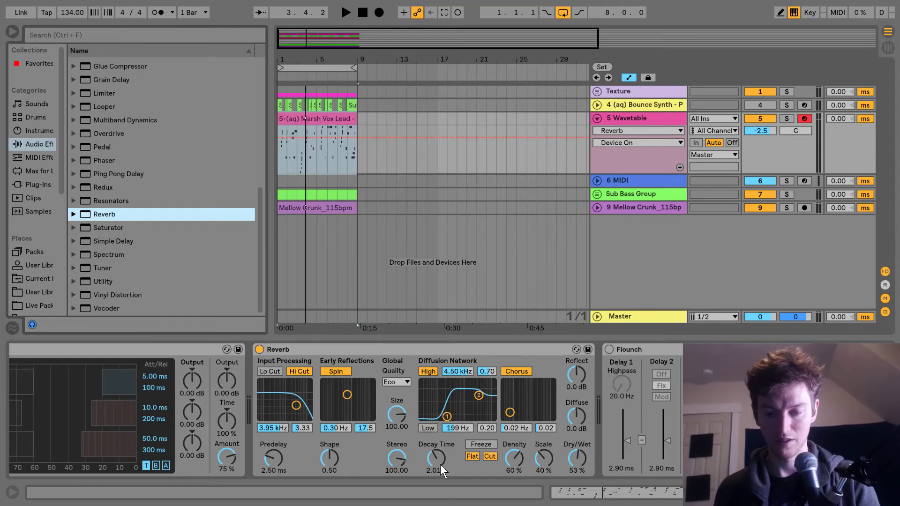
# - Set the Reverb's decay time to 2.89 s and enable the diffusion network's low shelf at 244 Hz and 0.20
pyautogui.moveTo(435, 454); pyautogui.dragTo(435, 451)
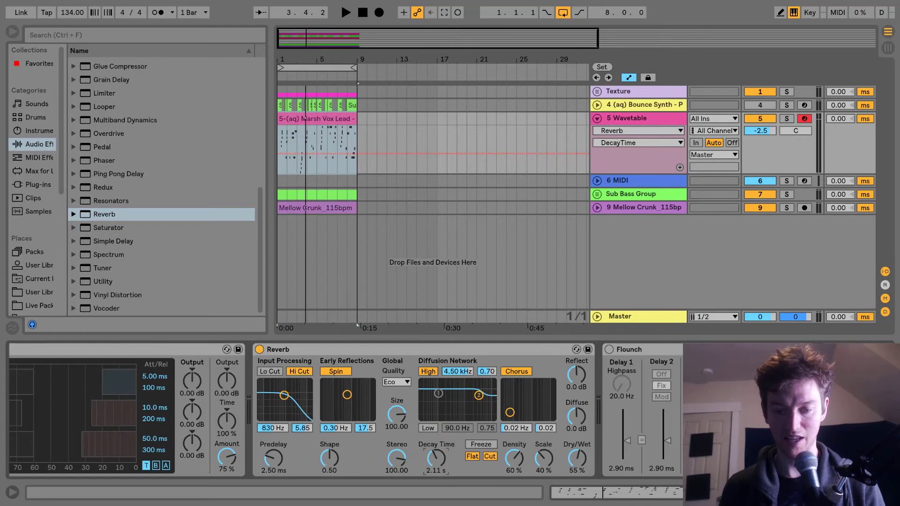
pyautogui.click(432, 427)
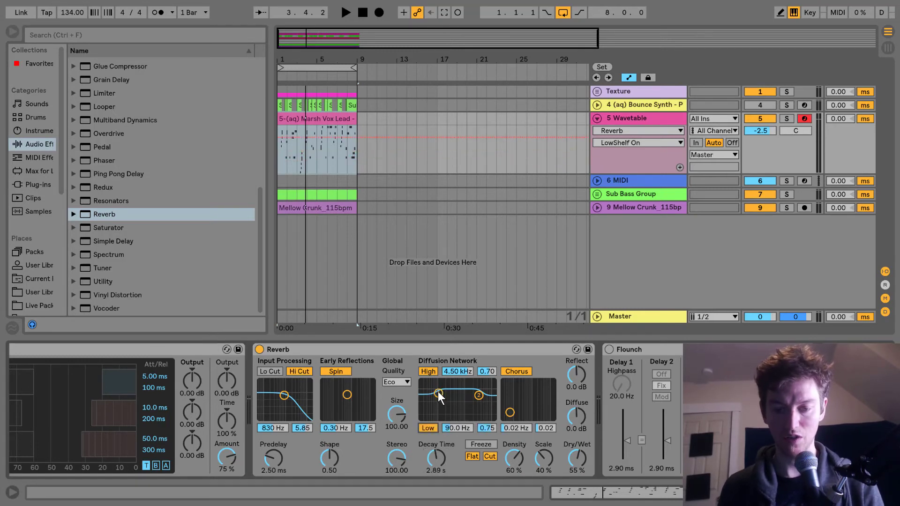
pyautogui.moveTo(439, 393); pyautogui.dragTo(449, 417)
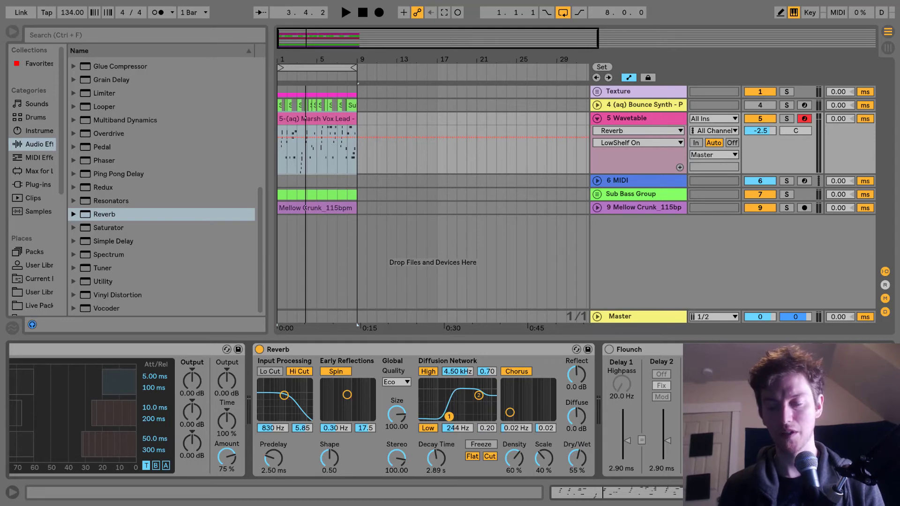
# - Set the Reverb's input filter to 2.12 kHz with a width of 6.17, and its dry/wet to 39%
pyautogui.moveTo(284, 398); pyautogui.dragTo(291, 393)
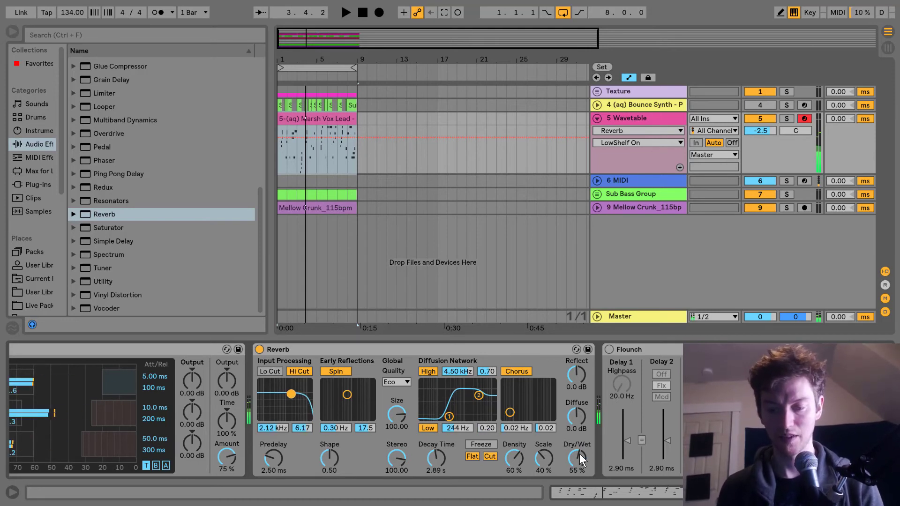
pyautogui.moveTo(577, 458); pyautogui.dragTo(577, 469)
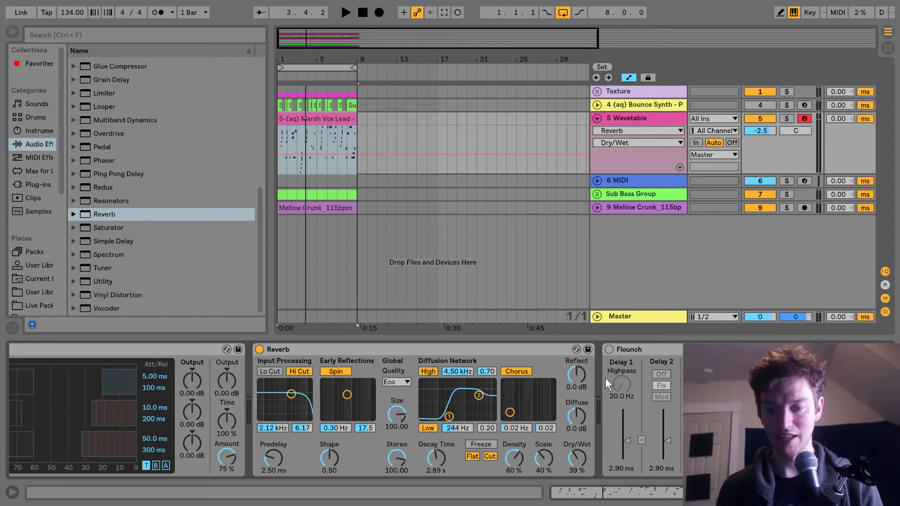
# - Turn on the Flounch chorus device and search the audio effects for "flounch" to locate the Flounch.adv preset under Chorus
pyautogui.click(608, 349)
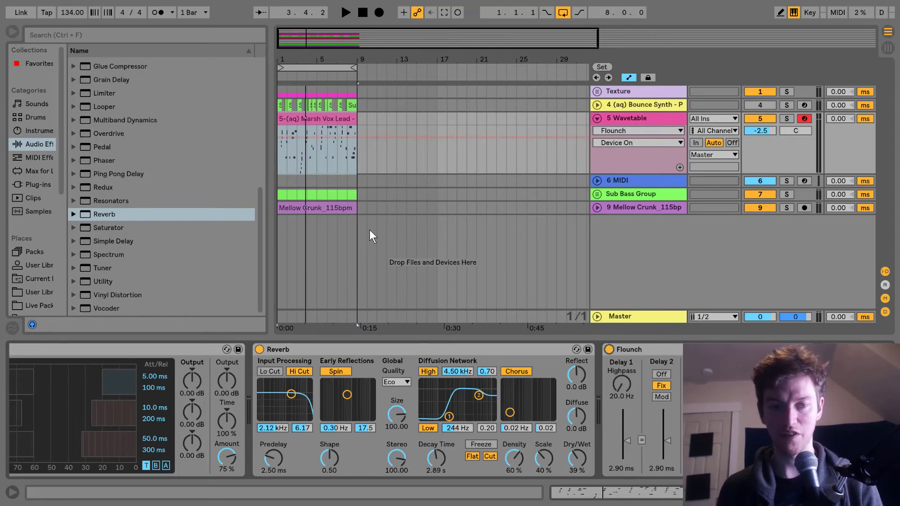
pyautogui.click(146, 35)
pyautogui.write('fl')
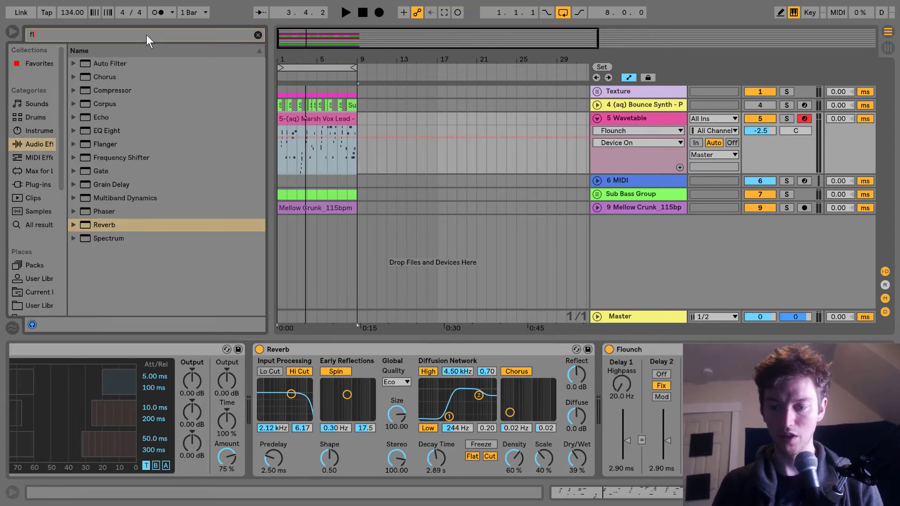
pyautogui.write('ounch')
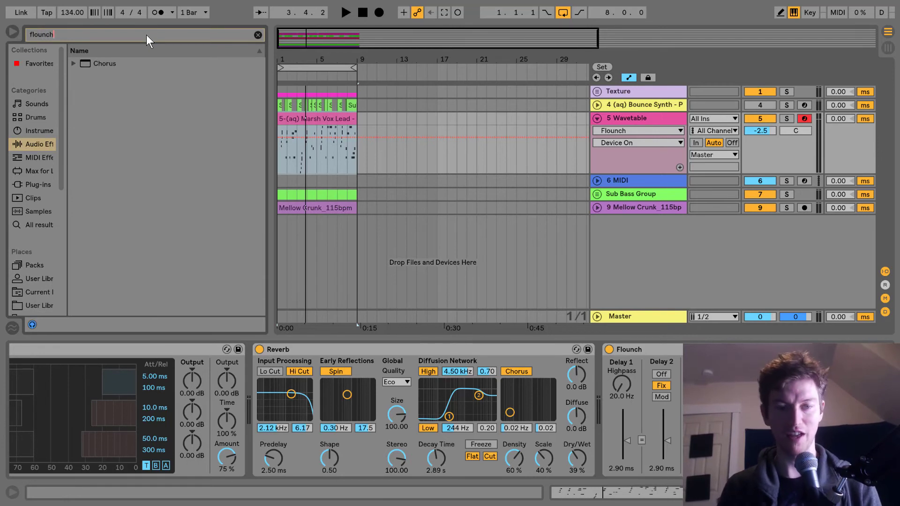
pyautogui.click(73, 63)
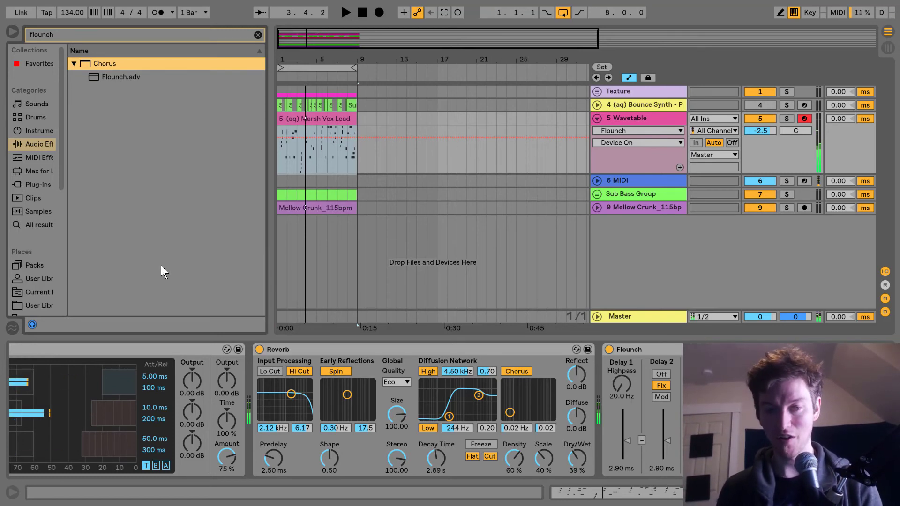
pyautogui.click(106, 80)
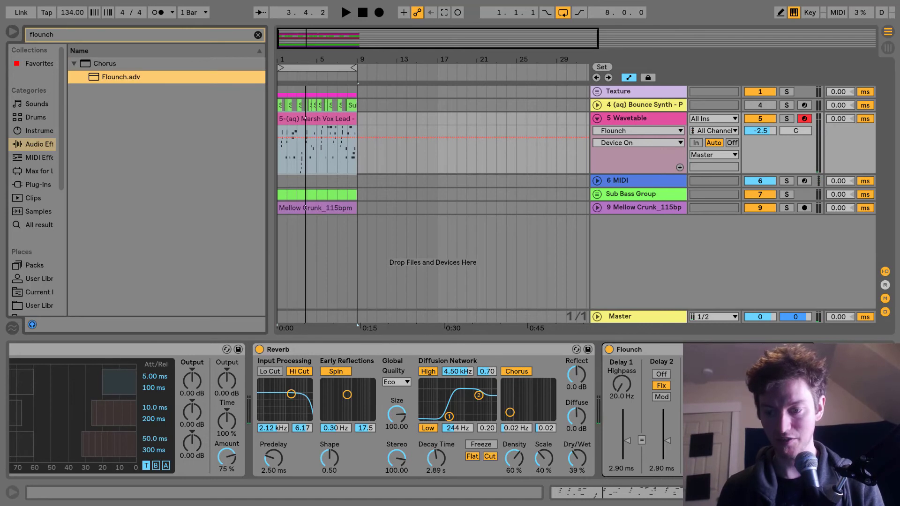
# - Raise the Flounch chorus's feedback strongly, and reduce it to a moderate amount
pyautogui.click(765, 376)
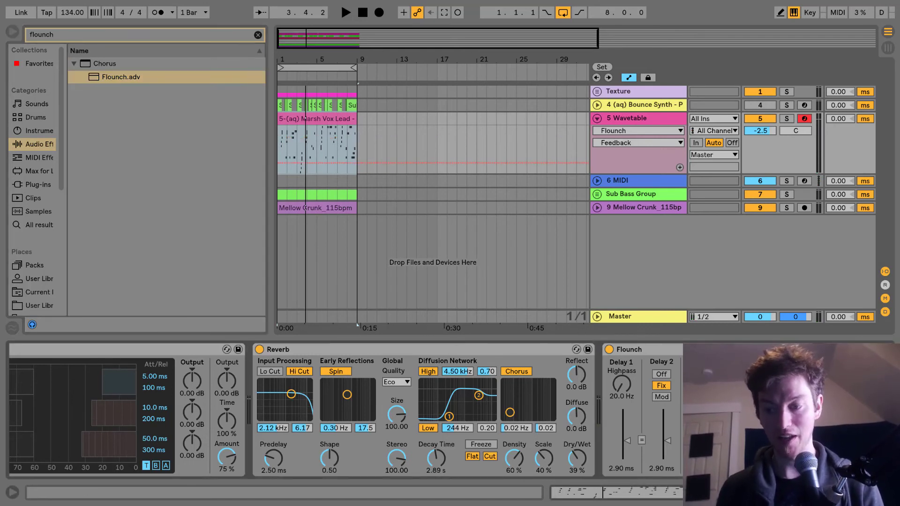
pyautogui.moveTo(765, 376); pyautogui.dragTo(765, 341)
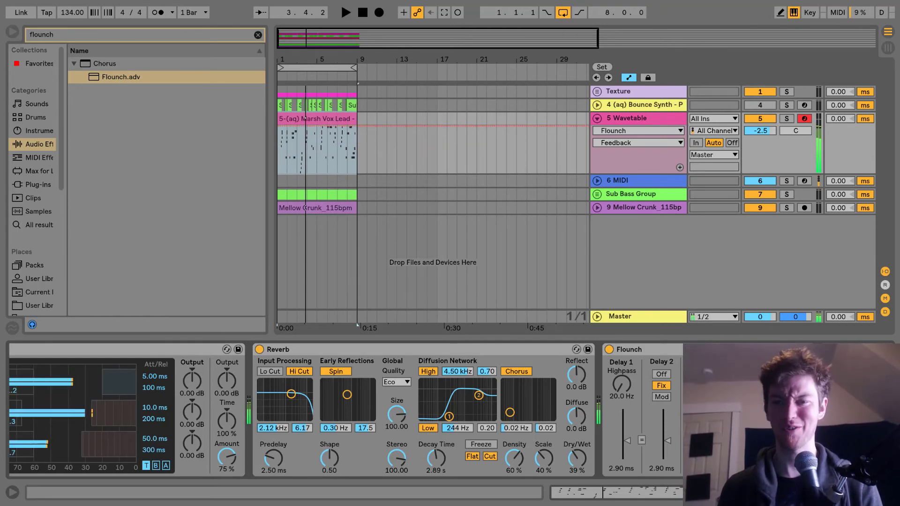
pyautogui.moveTo(765, 341); pyautogui.dragTo(765, 379)
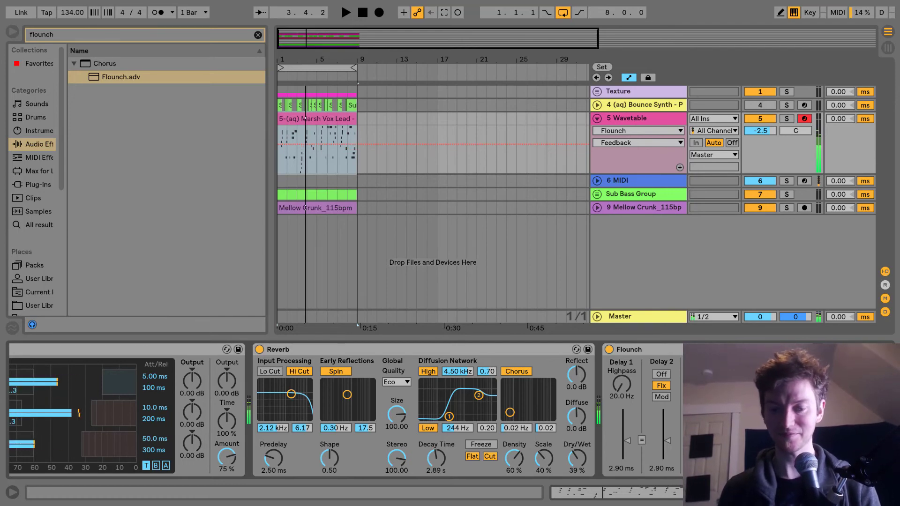
# - Return to Wavetable in the device chain and play the arrangement to hear the finished lead in context
pyautogui.hscroll(-15, 347, 410)
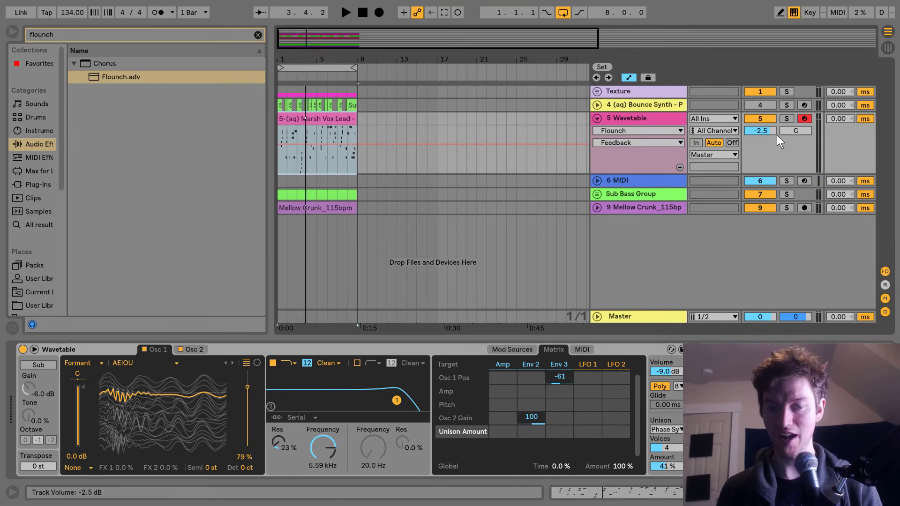
pyautogui.press('space')
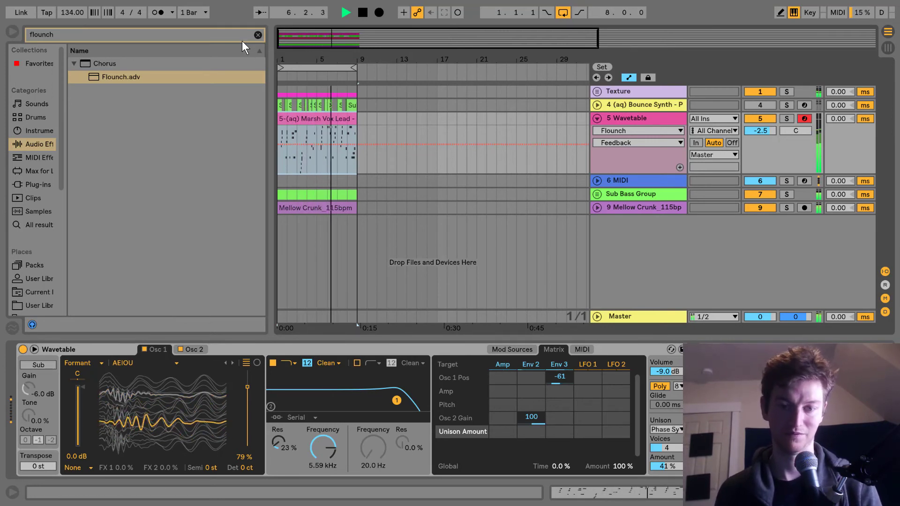
pyautogui.press('space')
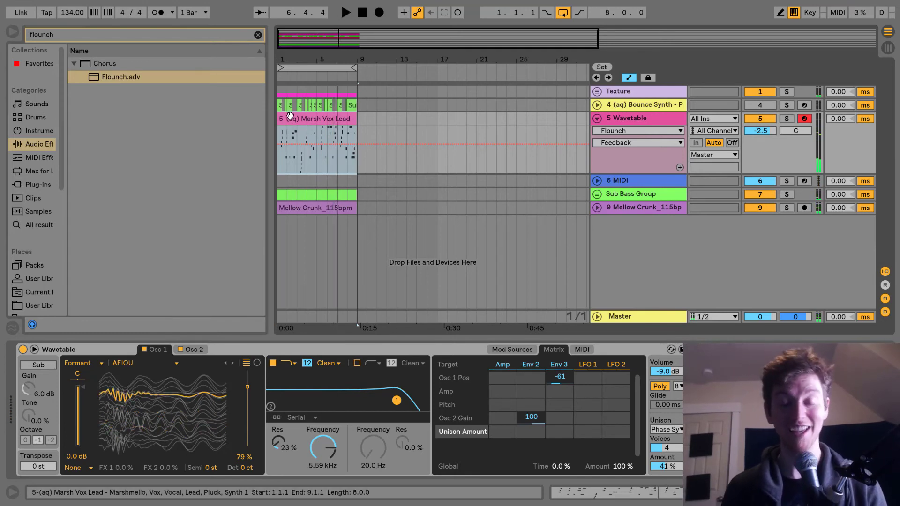